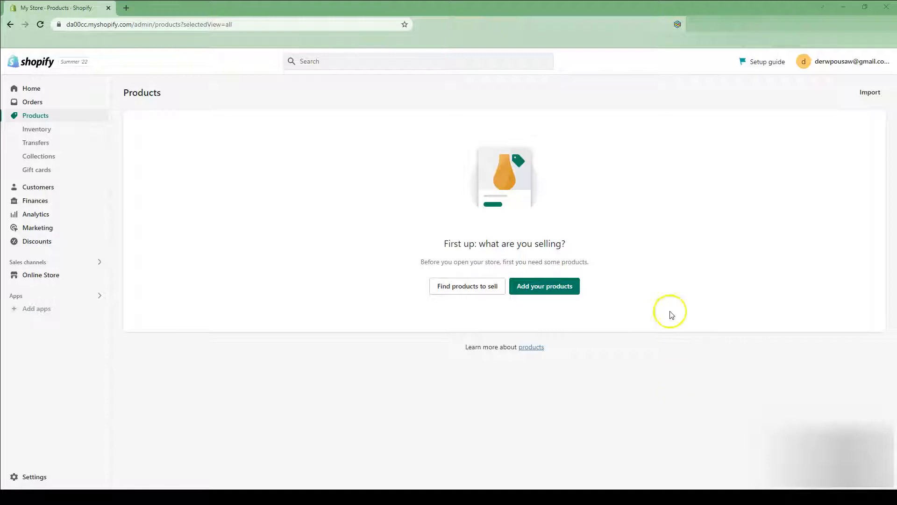
Open the listing manager extension, filter it to Unlisted products, and browse the listed items.
left_click(678, 25)
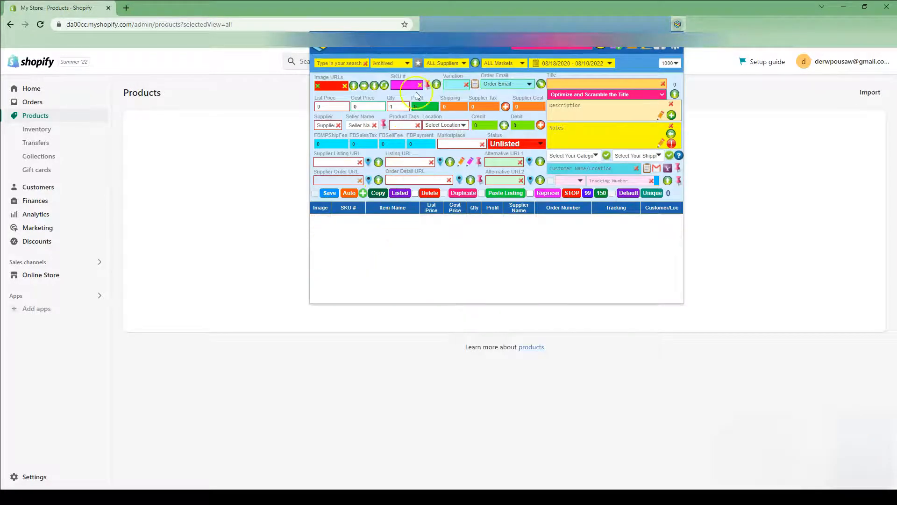
left_click(384, 64)
left_click(380, 74)
left_click(390, 224)
left_click(391, 242)
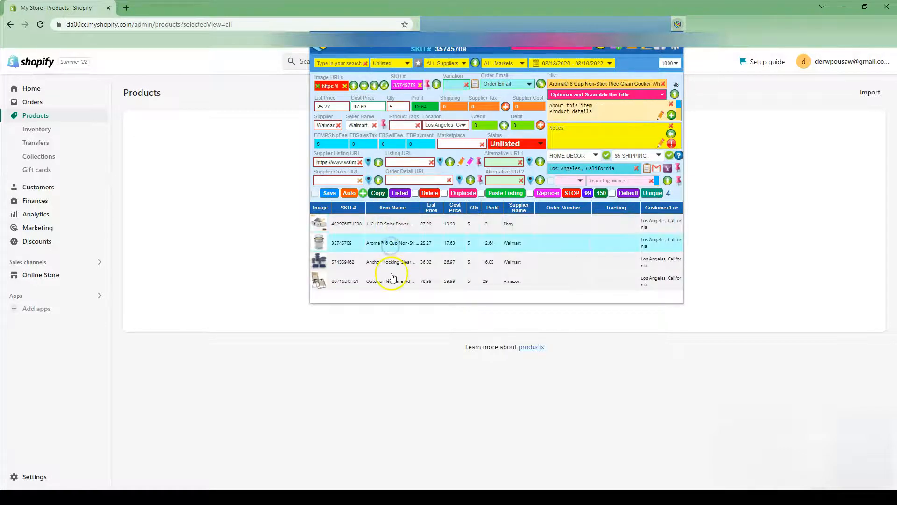
left_click(392, 278)
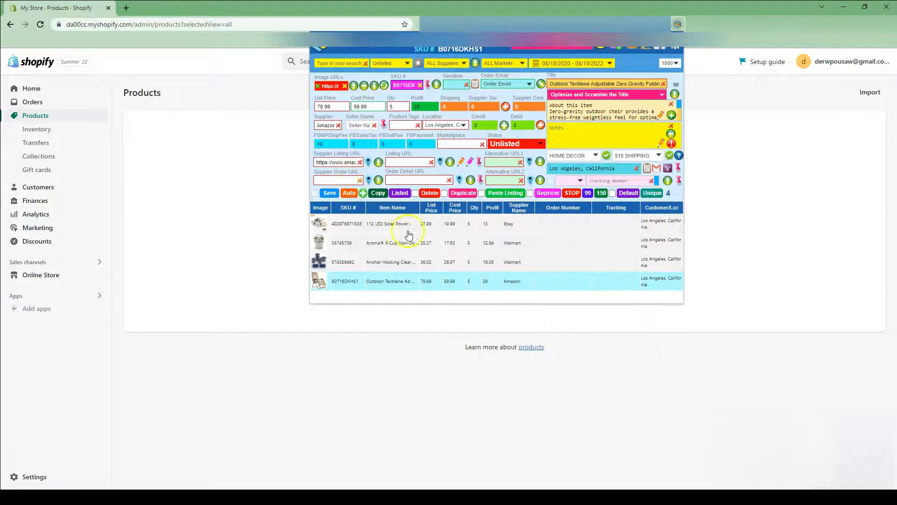
Browse the Archived and Listed product filters in the listing manager and inspect the listed items.
left_click(391, 64)
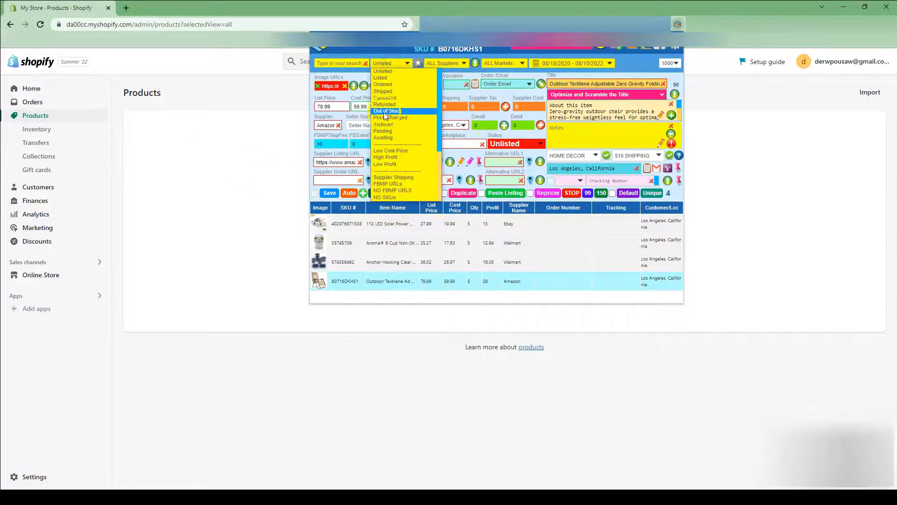
left_click(389, 125)
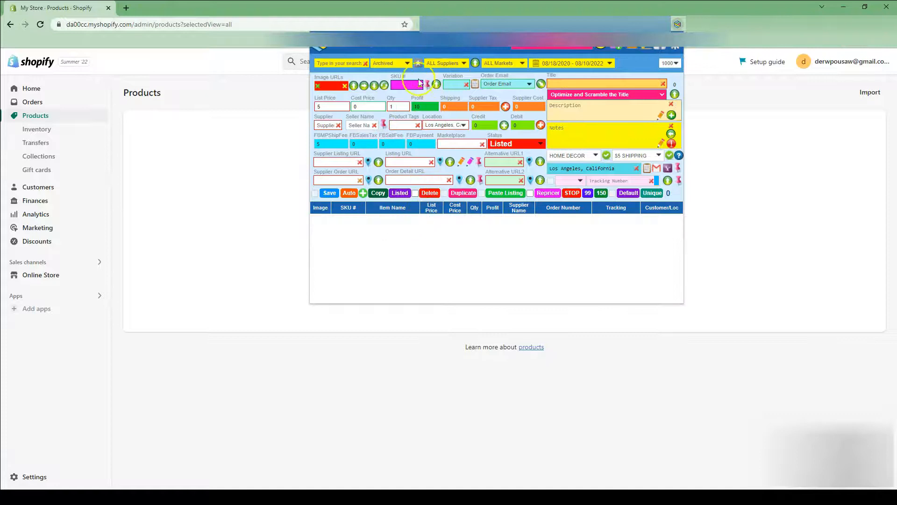
left_click(387, 65)
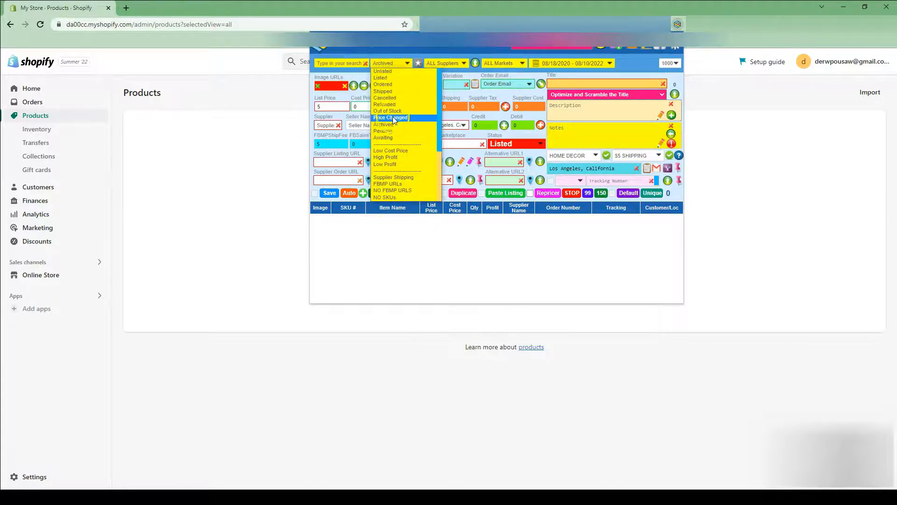
left_click(386, 78)
left_click(380, 227)
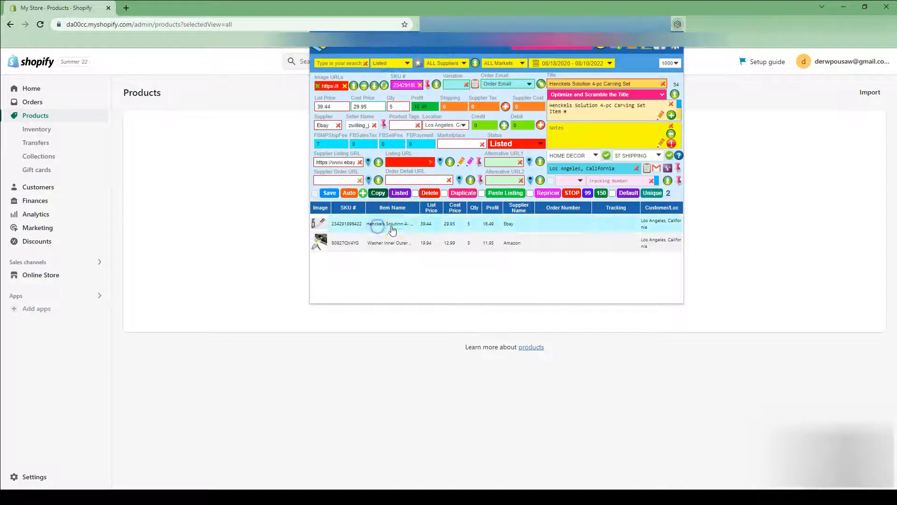
left_click(395, 241)
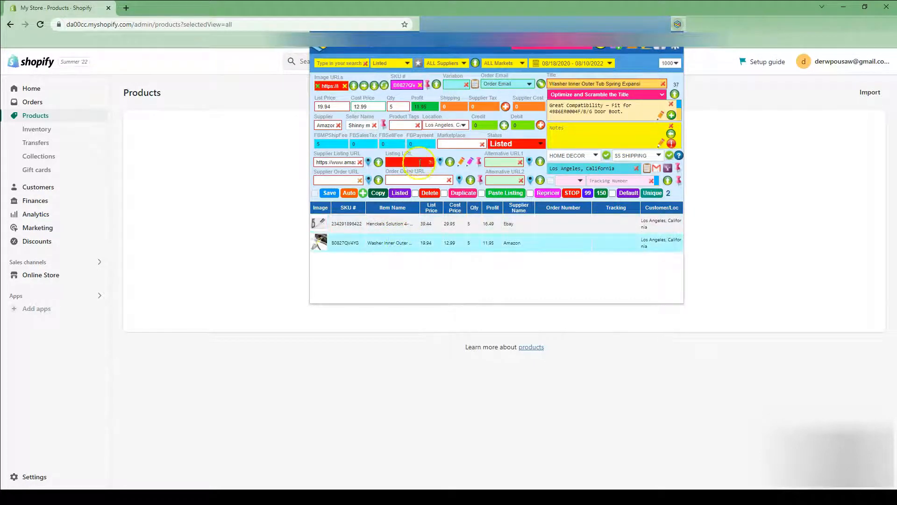
Set the Henckels Solution 4-pc Carving Set's status to Archived and save it.
left_click(399, 229)
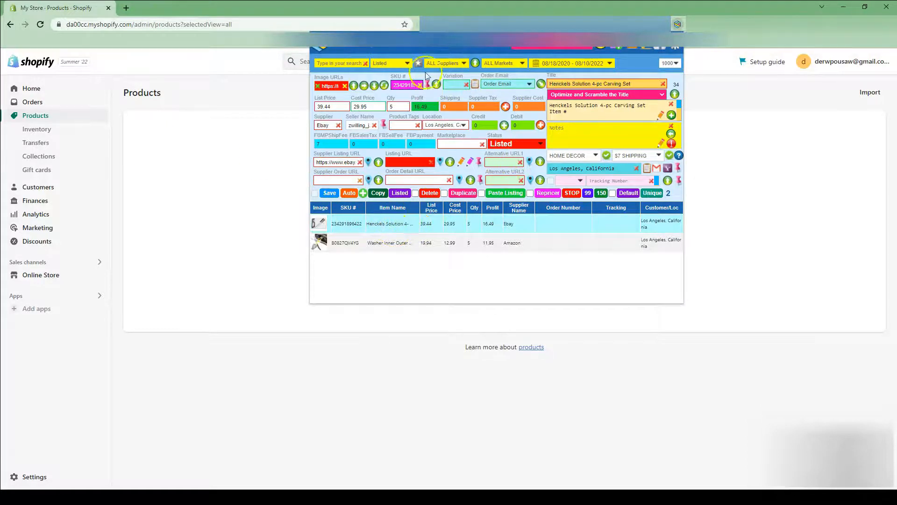
left_click(516, 141)
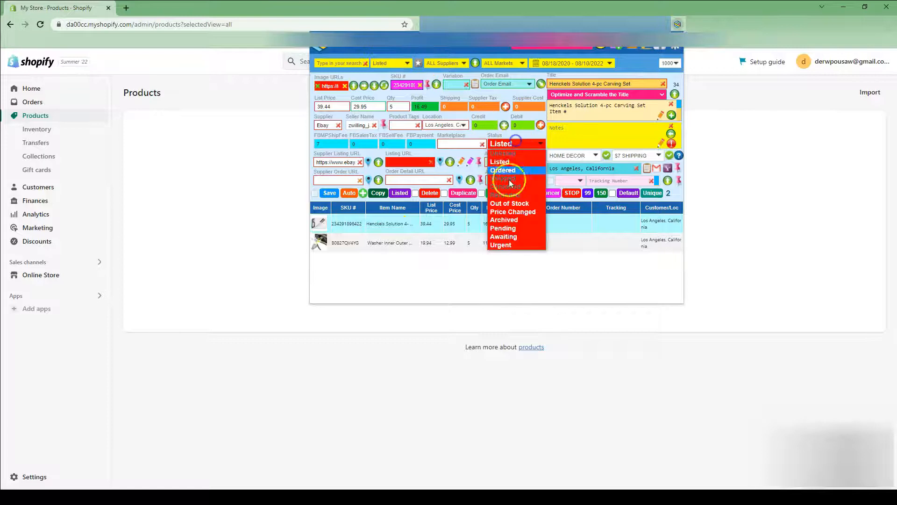
left_click(497, 219)
left_click(330, 194)
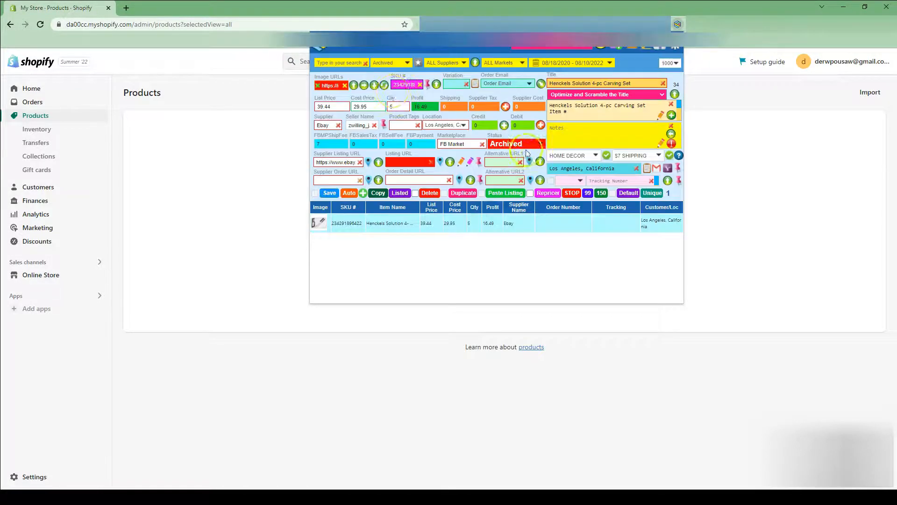
Review the Listed, Archived and Unlisted product filters in the listing manager.
left_click(400, 67)
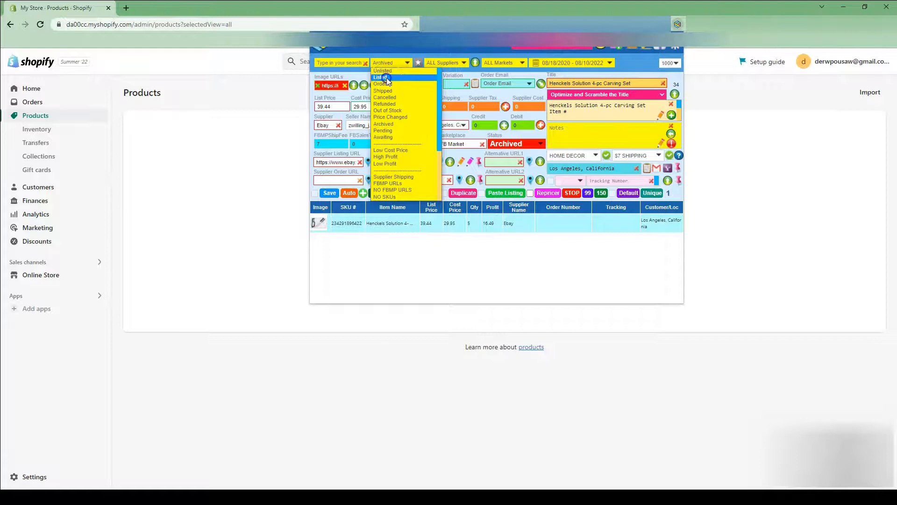
left_click(385, 77)
left_click(348, 226)
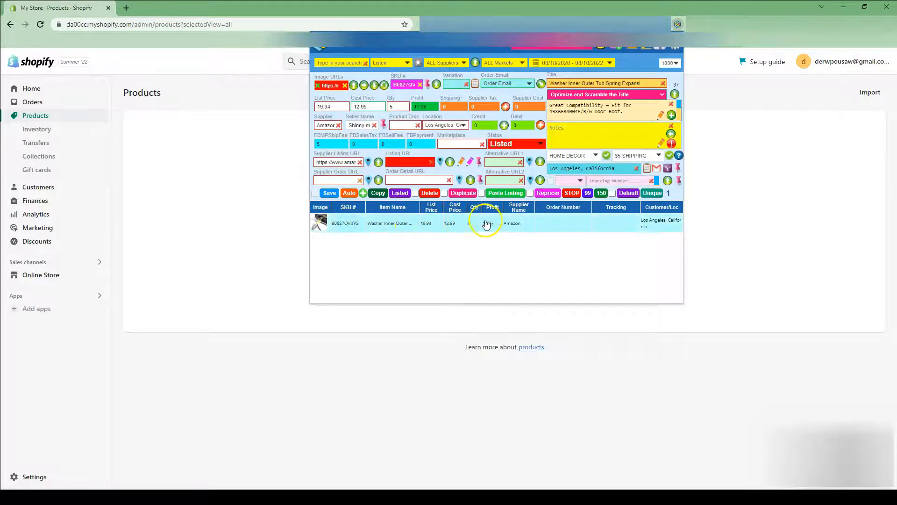
left_click(391, 63)
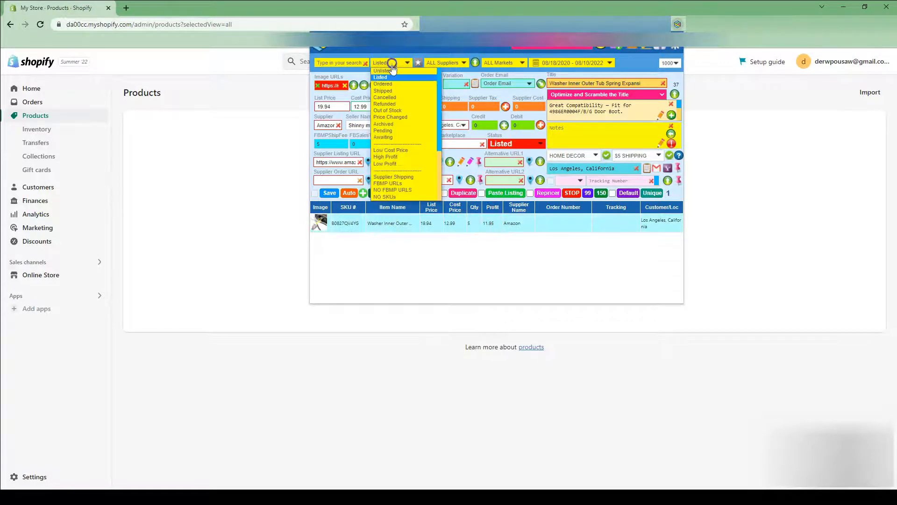
left_click(402, 125)
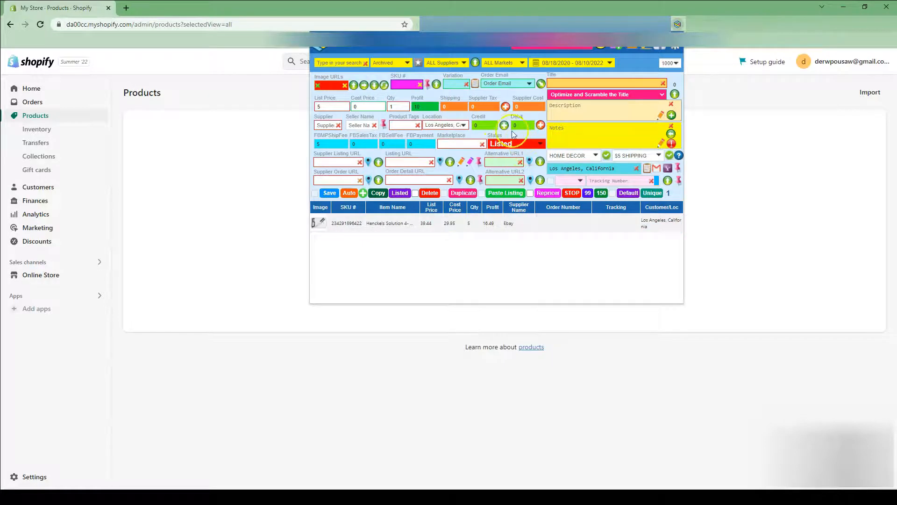
left_click(392, 63)
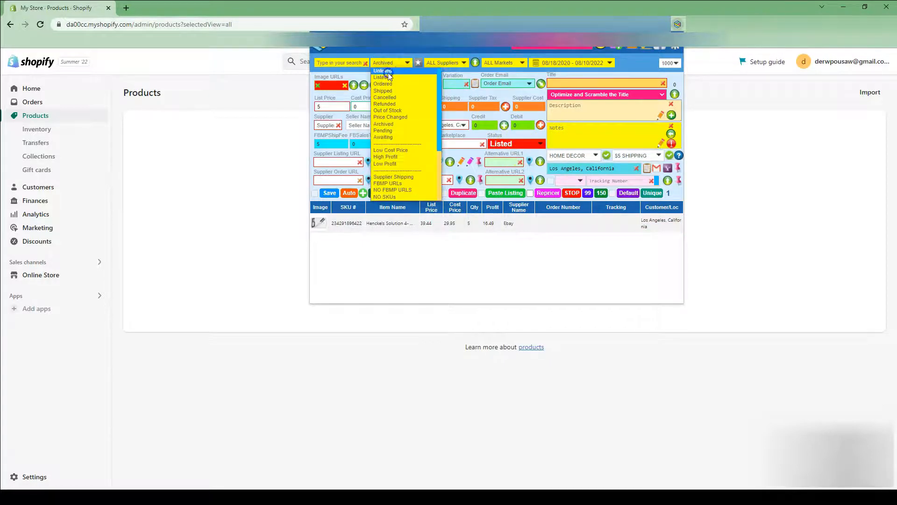
left_click(388, 72)
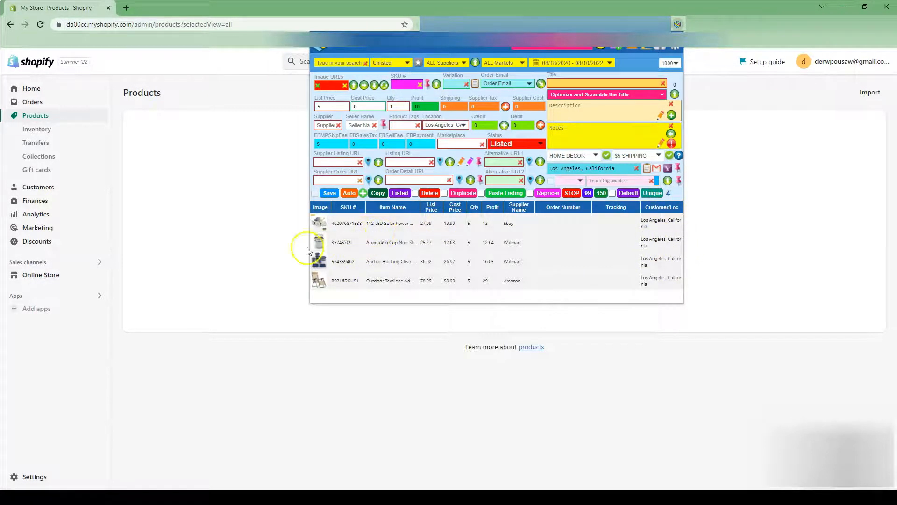
Close the listing manager and start adding a new product with the paste listing tool.
left_click(255, 360)
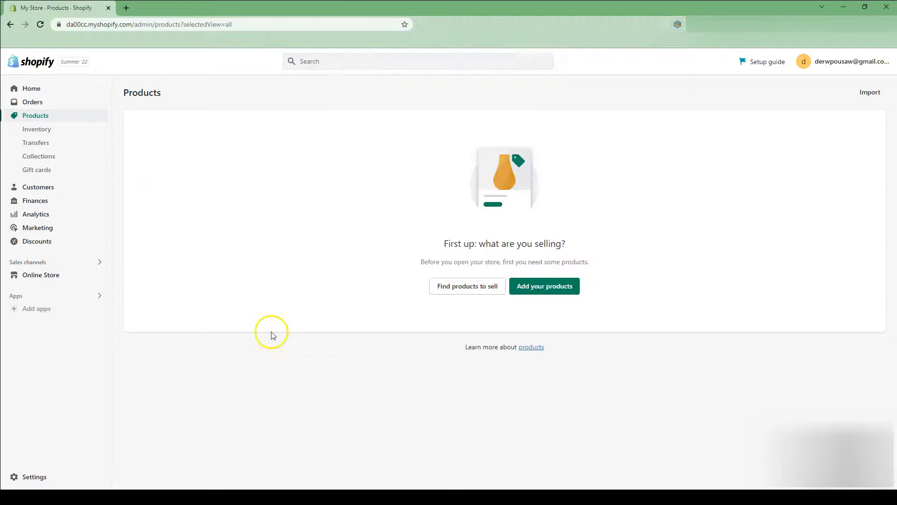
left_click(529, 286)
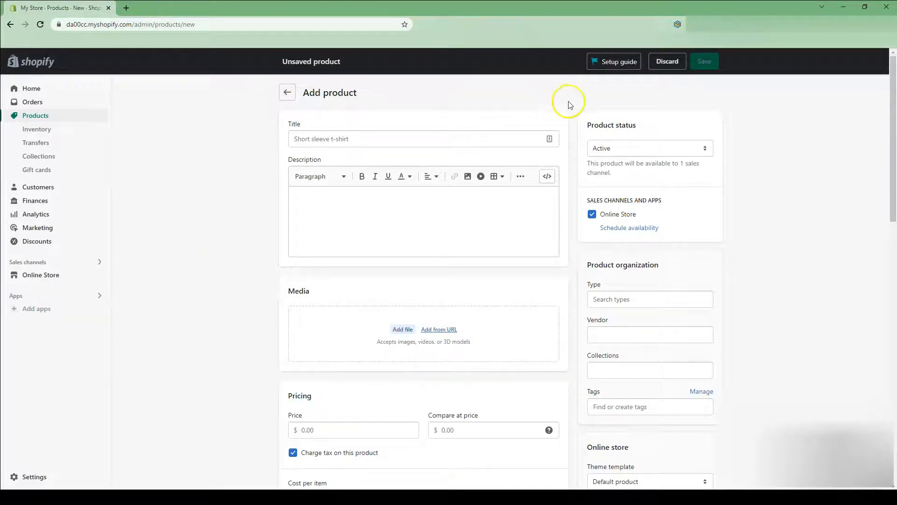
left_click(40, 25)
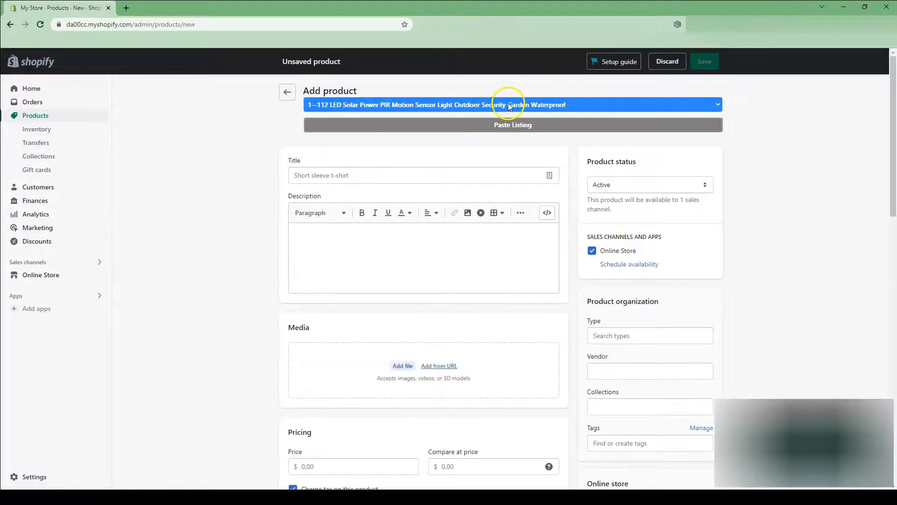
Paste the 112 LED Solar Power PIR Motion Sensor Light listing into the new product form.
left_click(510, 106)
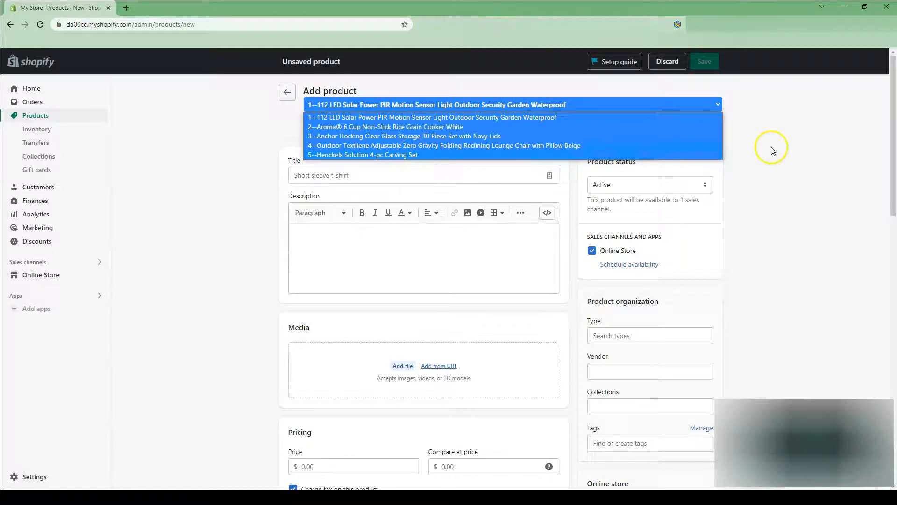
left_click(783, 149)
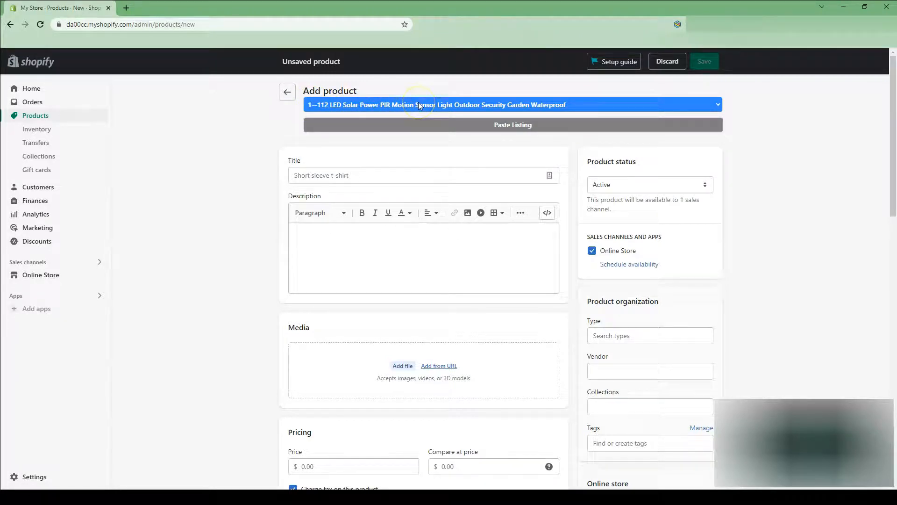
left_click(514, 125)
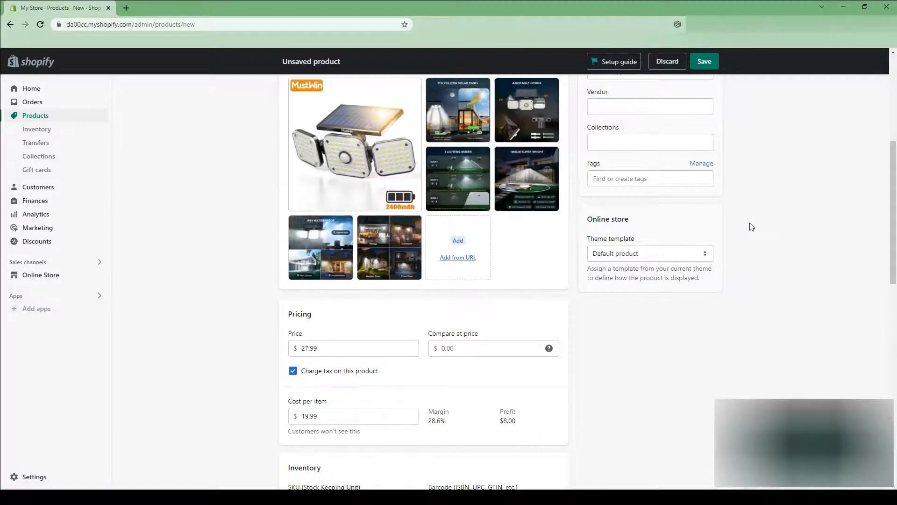
Paste the copied product text into the Description field.
scroll(751, 225, "up", 6)
left_click(374, 242)
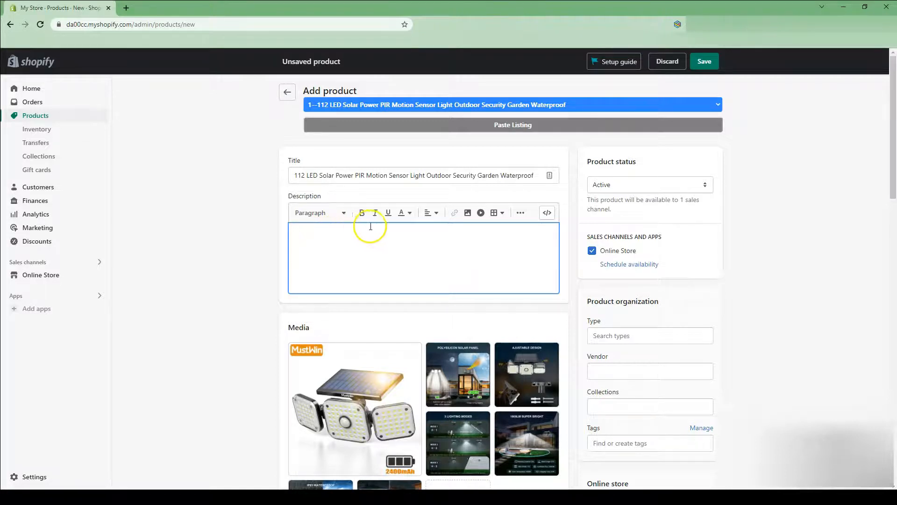
key("ctrl+v")
Review the filled-in product form from description to search preview and save the new product.
scroll(519, 299, "up", 10)
scroll(520, 299, "up", 3)
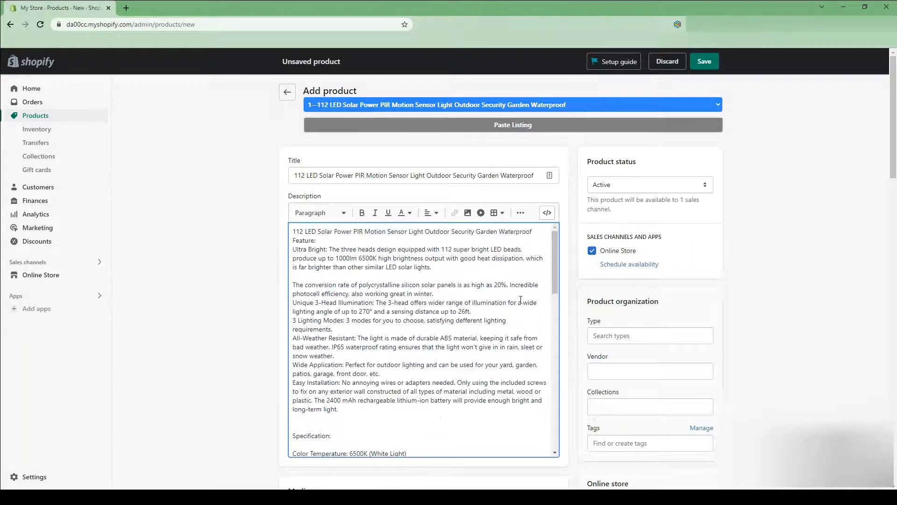
scroll(539, 224, "down", 10)
scroll(621, 274, "down", 8)
scroll(655, 283, "down", 8)
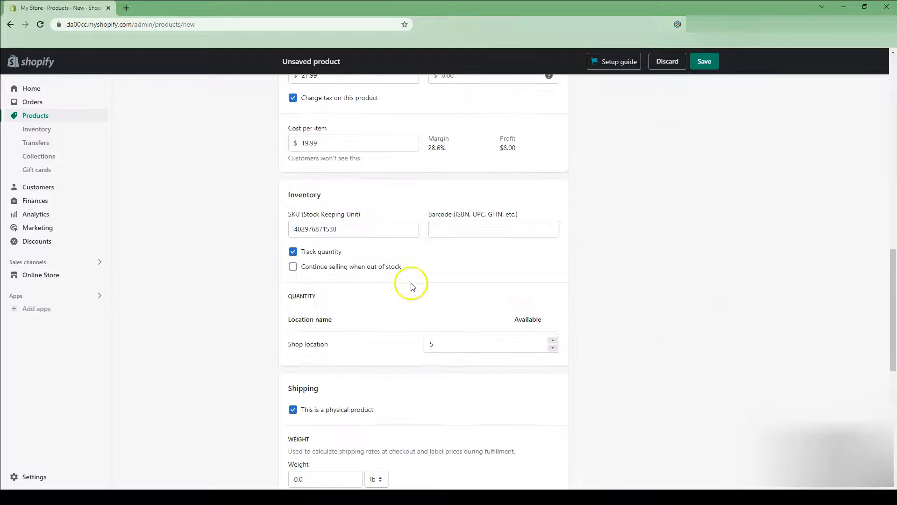
scroll(368, 367, "down", 2)
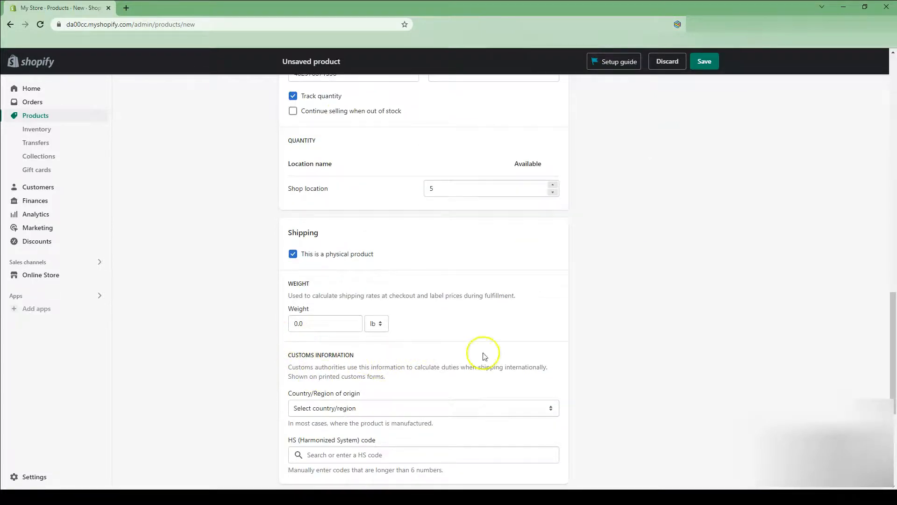
scroll(450, 355, "down", 3)
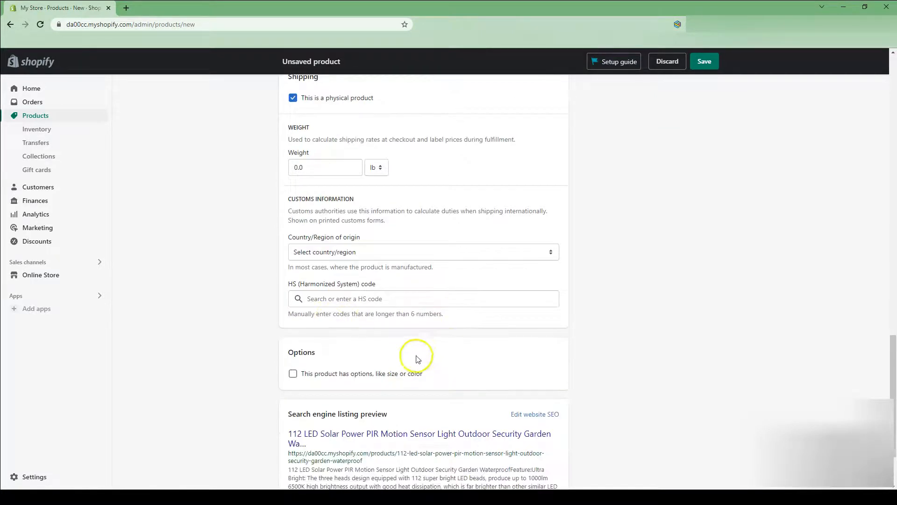
scroll(414, 361, "up", 3)
scroll(663, 355, "up", 10)
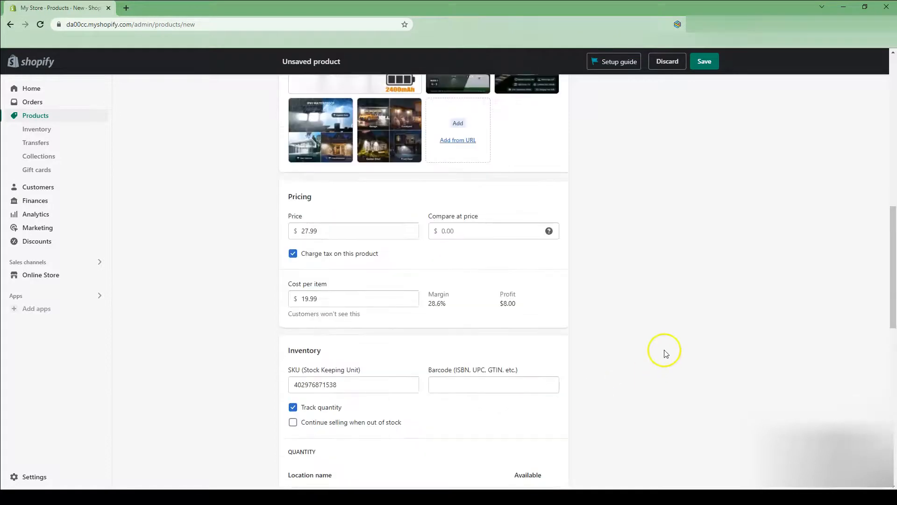
scroll(420, 195, "up", 8)
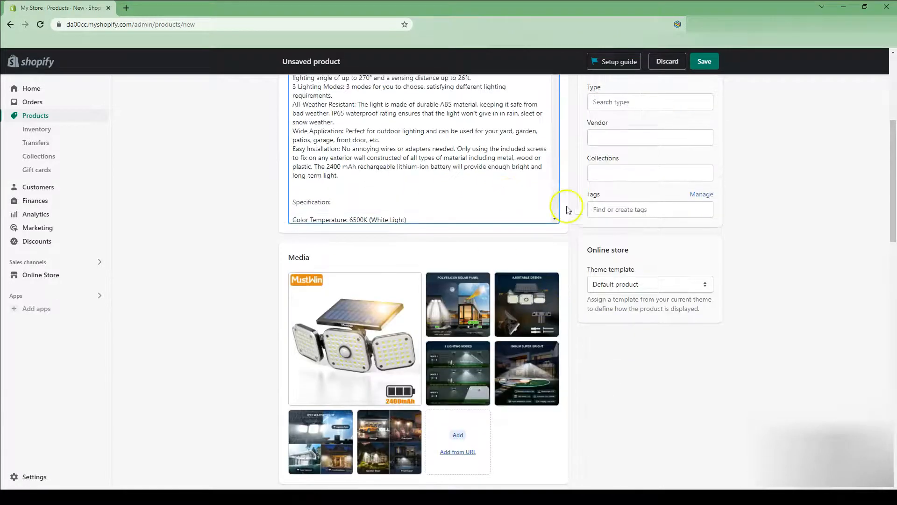
scroll(591, 208, "up", 5)
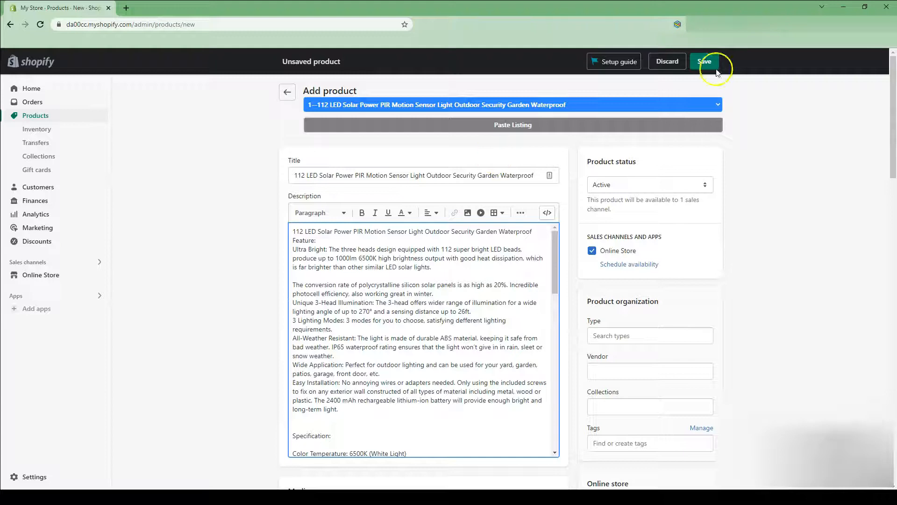
left_click(690, 61)
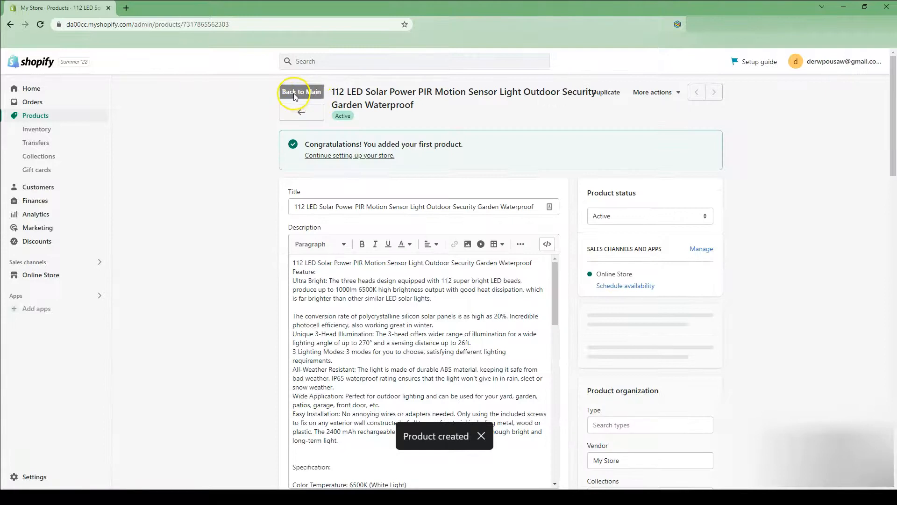
Return to a new product form and paste the Aroma 6 Cup Non-Stick Rice Grain Cooker White listing.
left_click(293, 93)
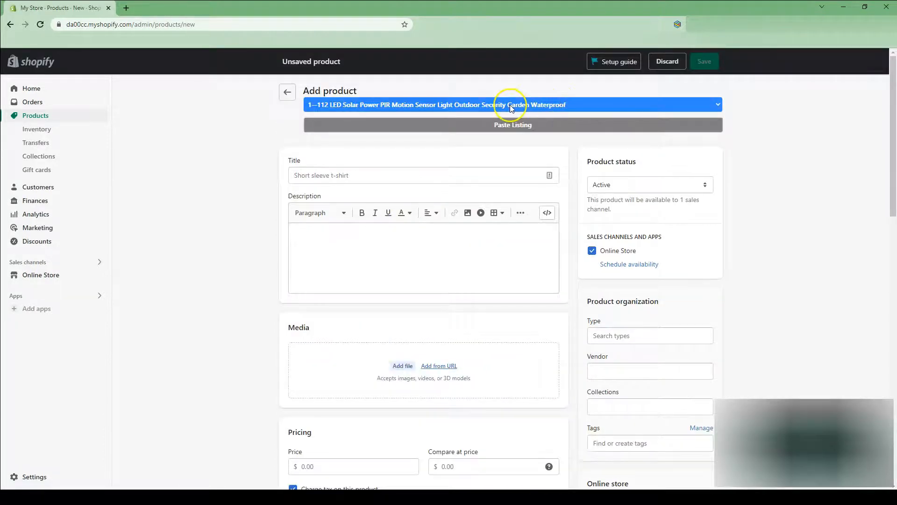
left_click(510, 106)
left_click(420, 129)
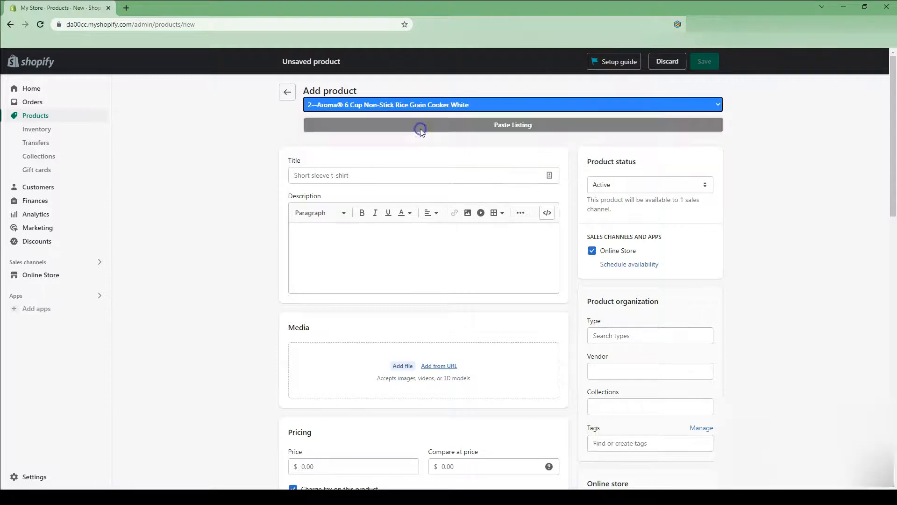
left_click(514, 125)
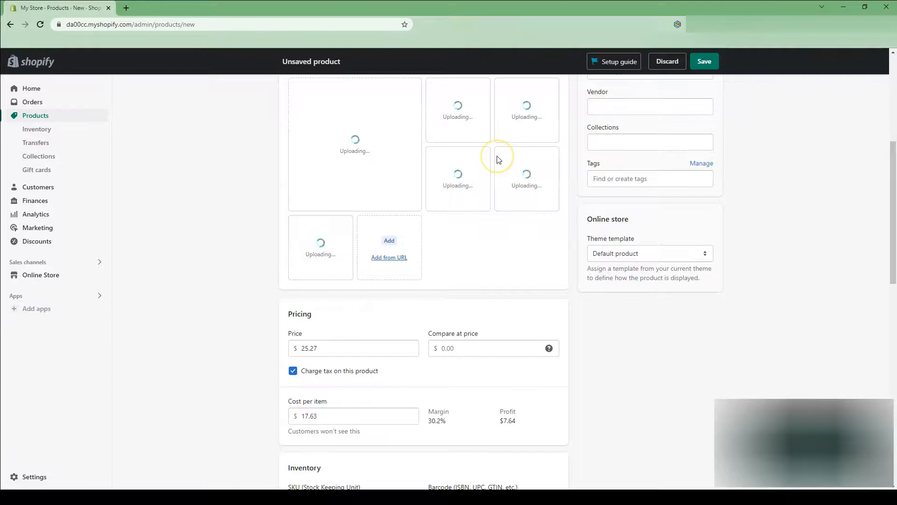
Paste the copied product text into the Description field of the Aroma rice cooker product.
scroll(478, 217, "up", 4)
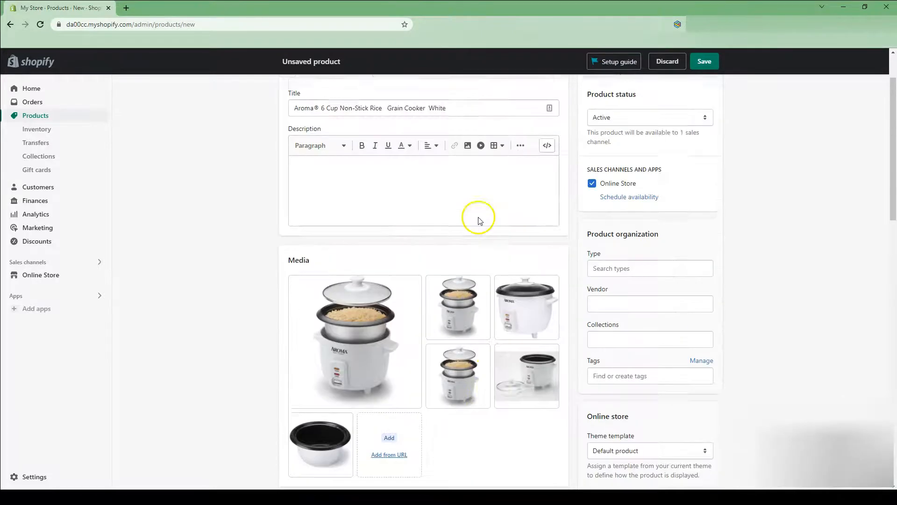
scroll(478, 218, "up", 2)
left_click(388, 232)
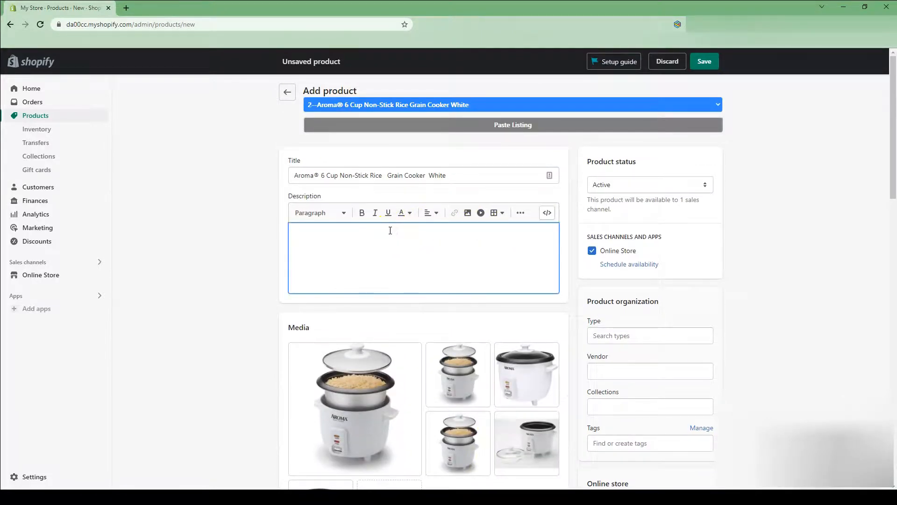
key("ctrl+v")
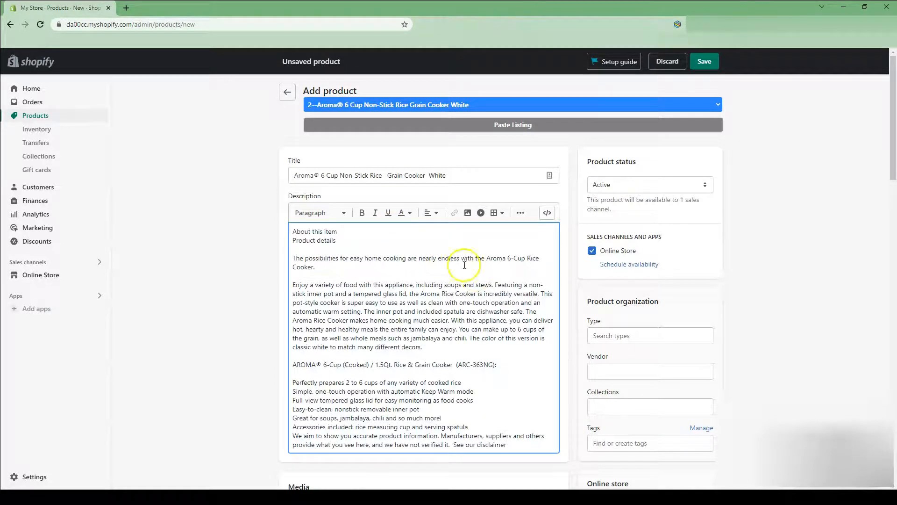
Review the pasted description and save the Aroma 6 Cup Non-Stick Rice Grain Cooker White product.
left_click_drag(291, 230, 541, 404)
scroll(599, 203, "down", 1)
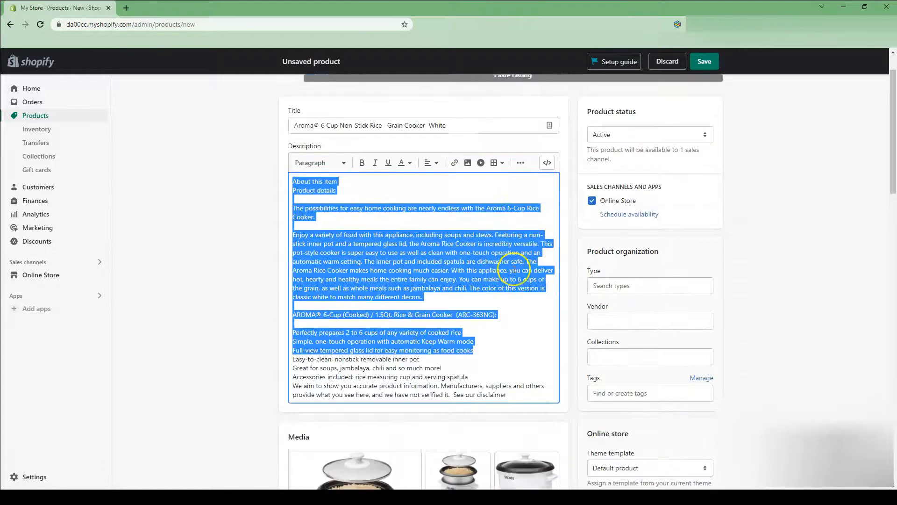
scroll(514, 270, "up", 1)
left_click(697, 60)
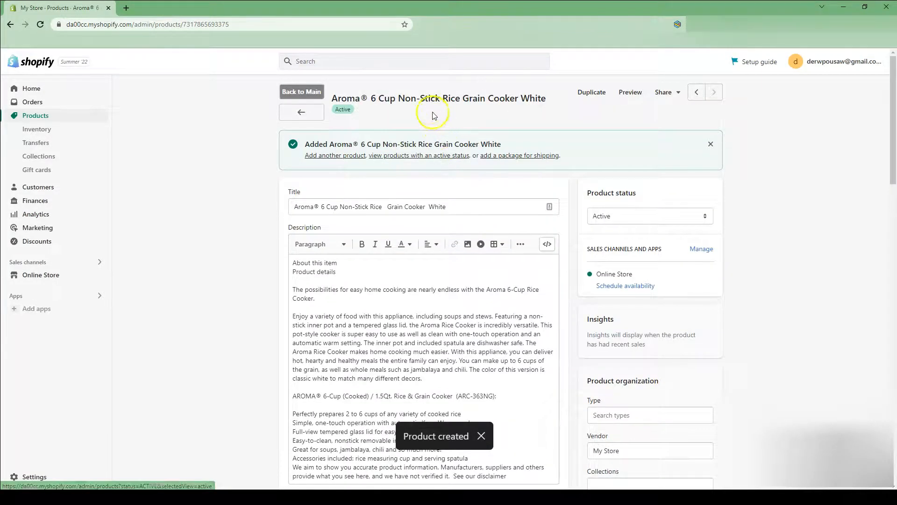
Return to a new product form, paste the Anchor Hocking Clear Glass Storage 30 Piece Set with Navy Lids listing, and save it.
left_click(303, 92)
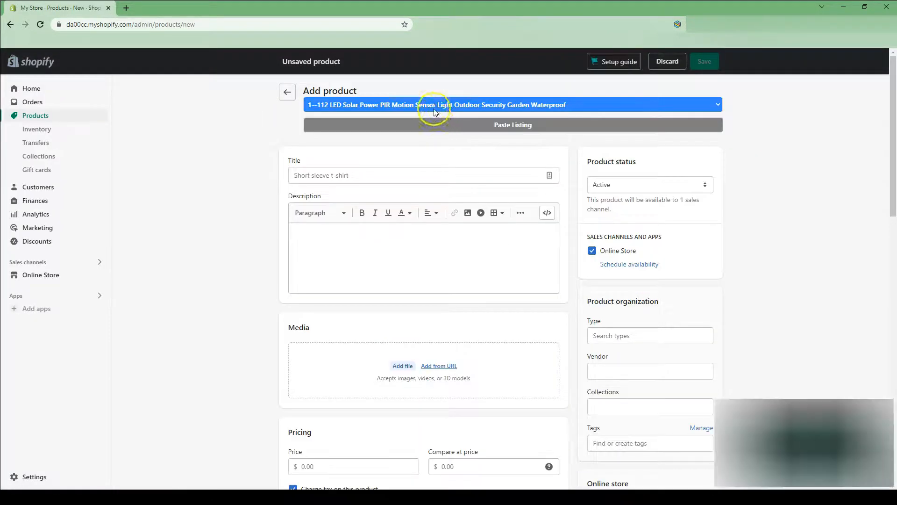
left_click(433, 104)
left_click(521, 126)
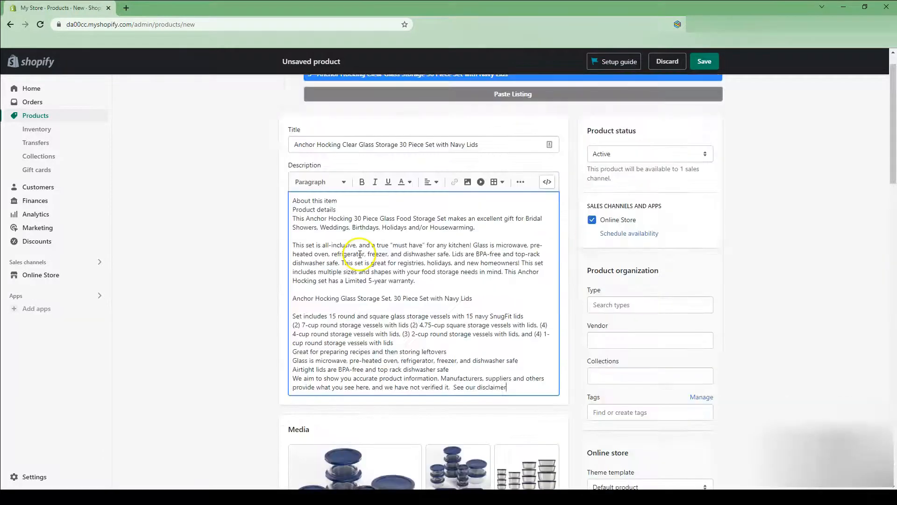
left_click(704, 61)
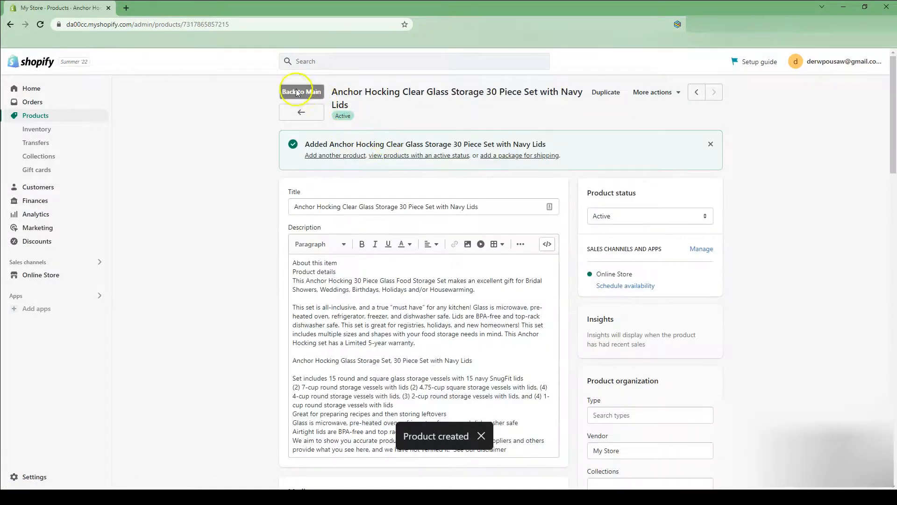
Return to the store's Products list to check the added products.
left_click(297, 92)
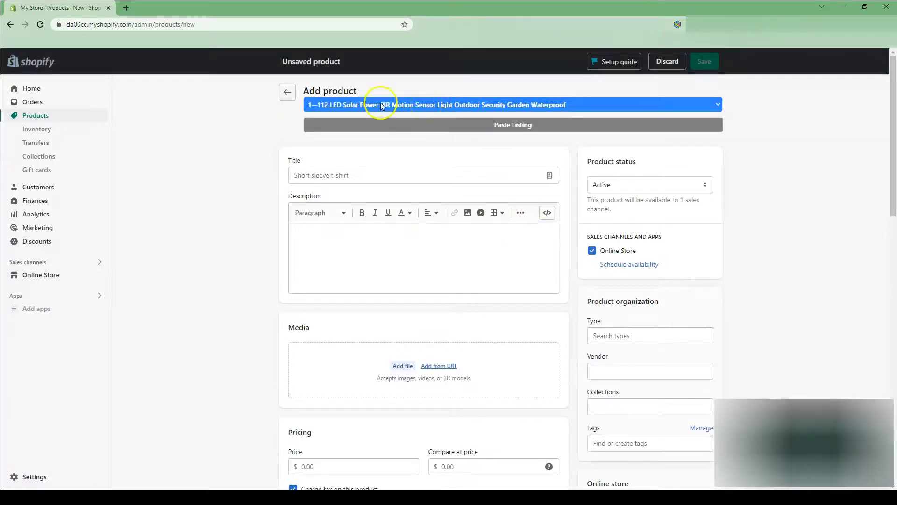
left_click(42, 119)
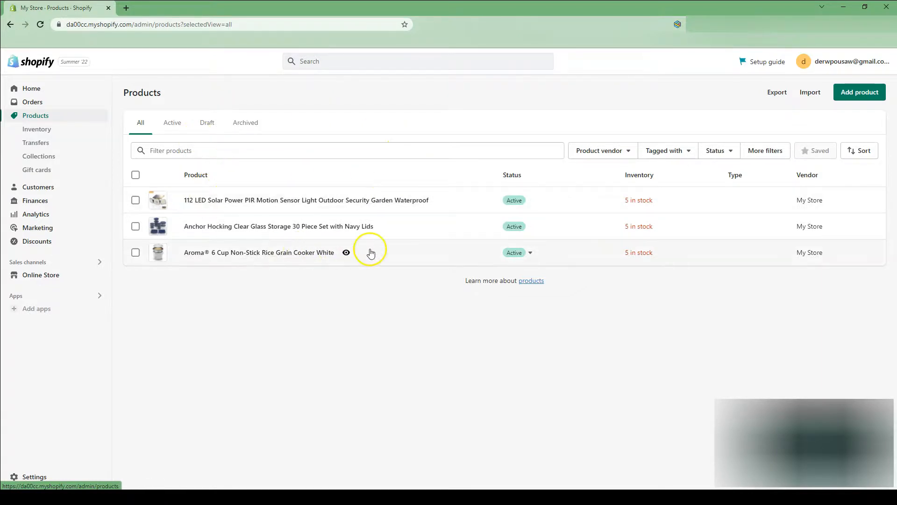
Open the listing manager extension and filter its listings to Listed status, then close it.
left_click(679, 25)
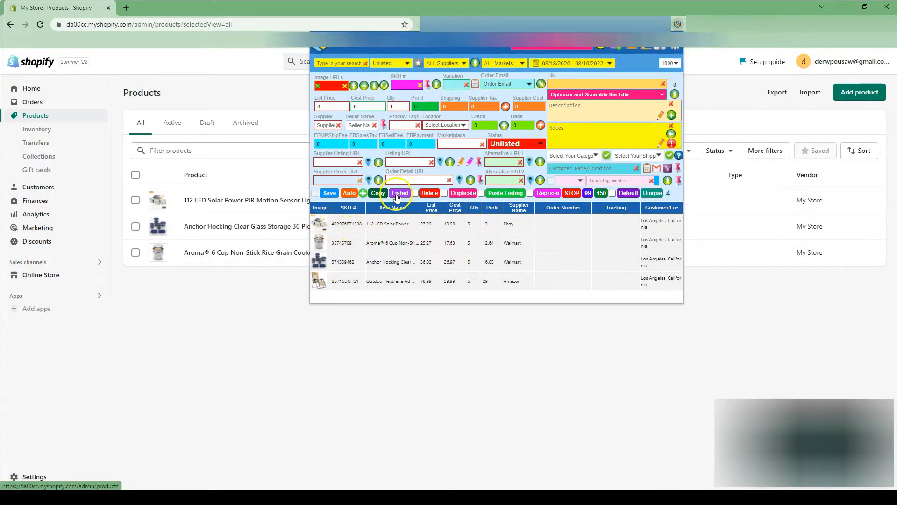
left_click(392, 61)
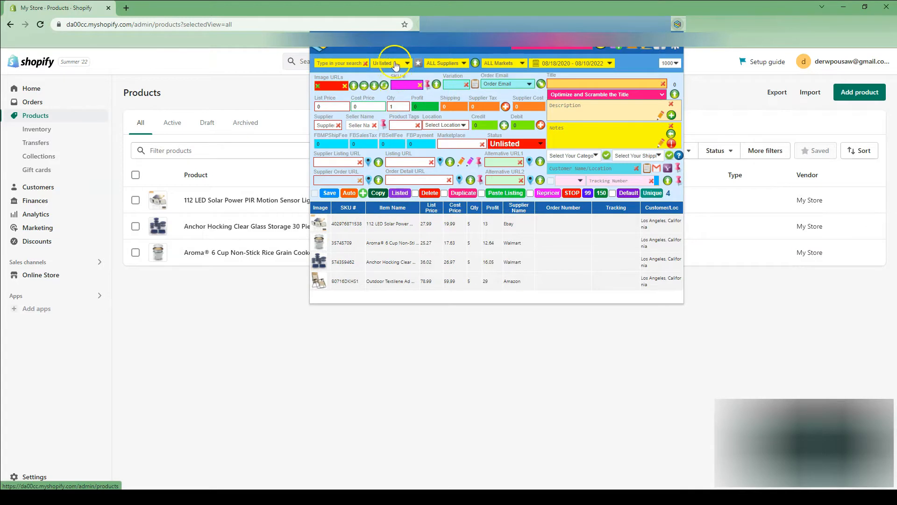
left_click(395, 64)
left_click(399, 193)
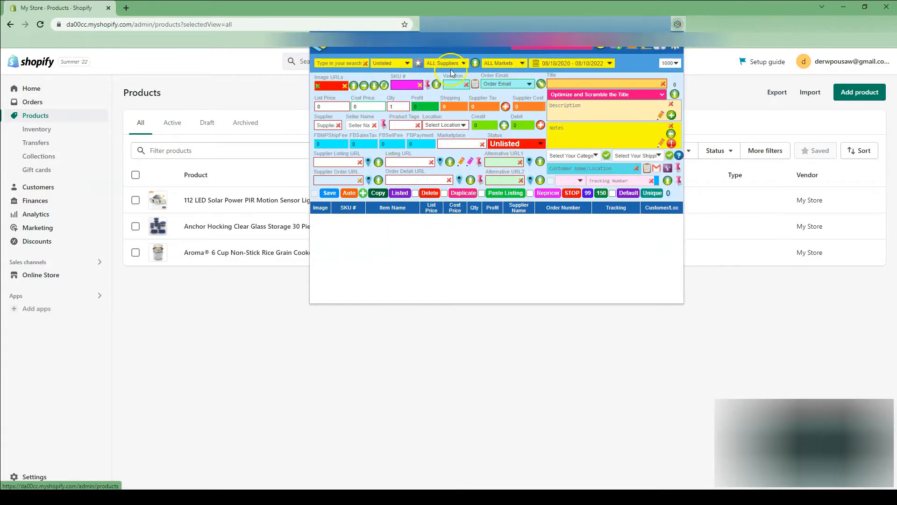
left_click(401, 63)
left_click(388, 77)
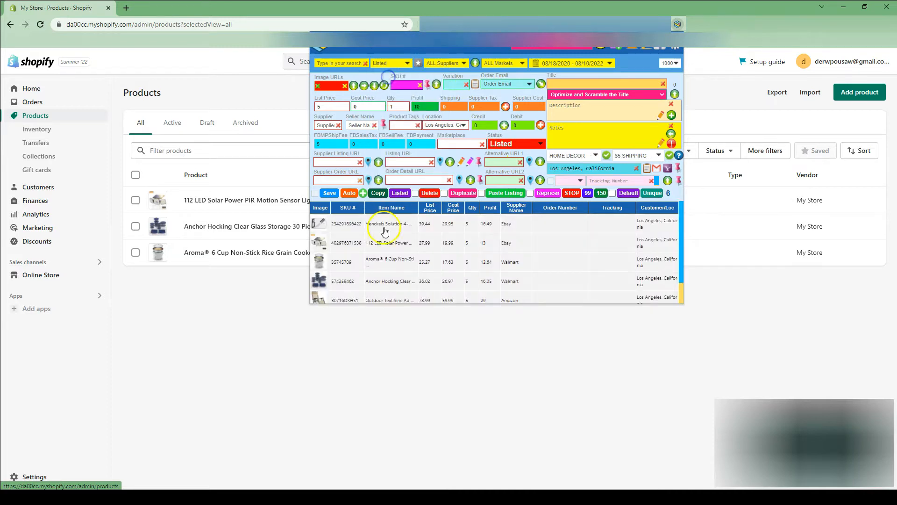
left_click(206, 306)
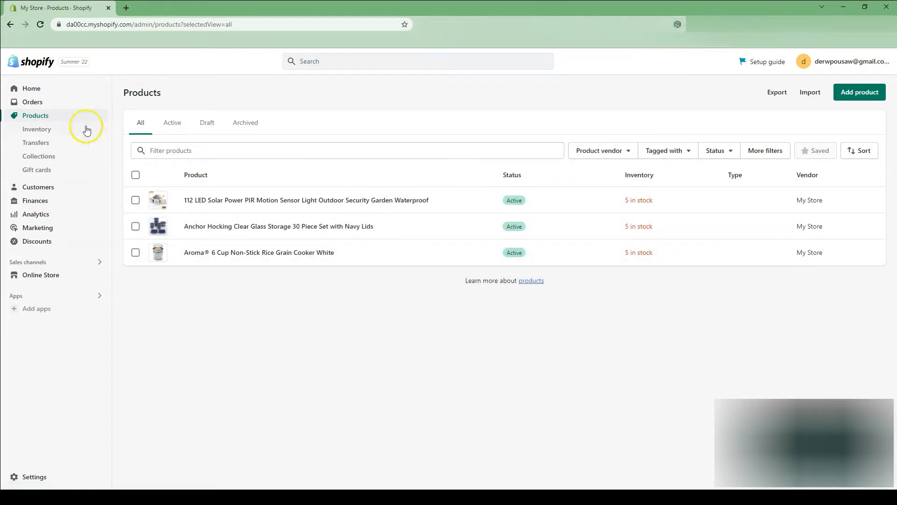